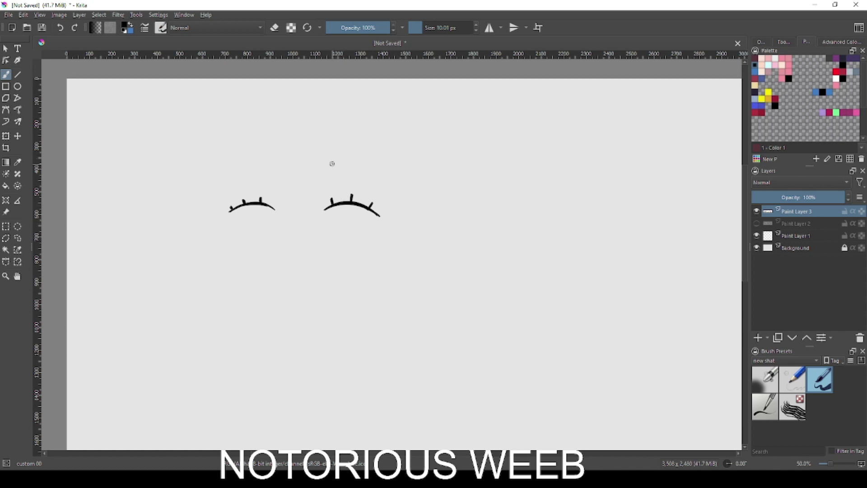
Select the left closed eye, transform it slightly narrower and closer to the right eye, and clear the selection.
click(17, 238)
mouse_move(222, 223)
mouse_down()
mouse_move(213, 246)
mouse_move(222, 247)
mouse_up()
key(ctrl+t)
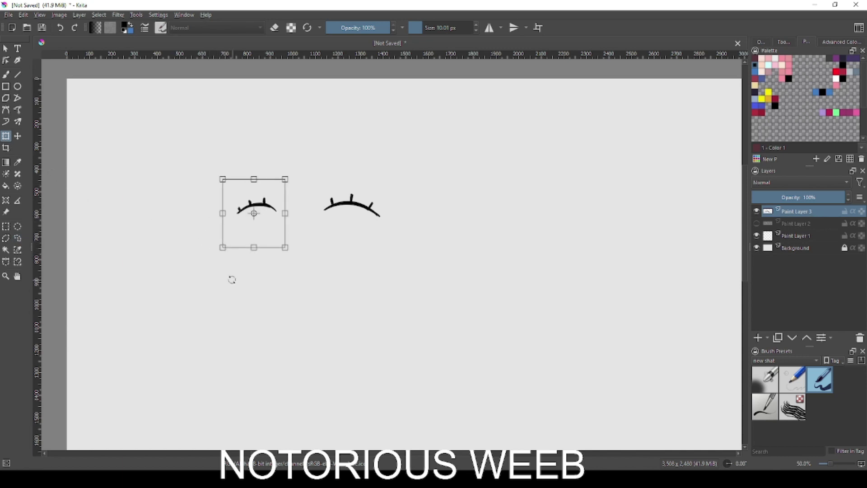
key(b)
key(w)
right_click(342, 257)
click(359, 280)
key(b)
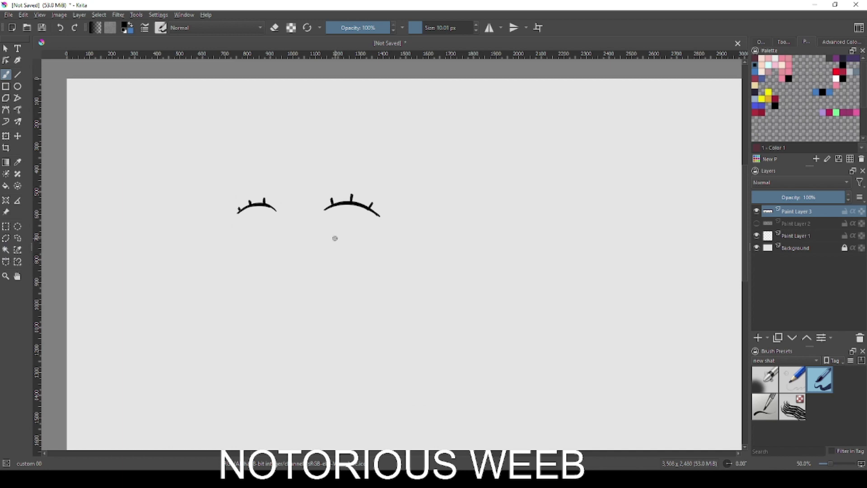
Draw thin worried eyebrows above both closed eyes, with their inner ends raised toward the middle of the face.
drag(324, 151, 368, 176)
key(ctrl+z)
key(ctrl+z)
key(ctrl+z)
drag(322, 152, 370, 174)
key(ctrl+z)
drag(283, 144, 237, 160)
Draw the mouth's upper edge below the eyes as two shallow curves meeting in a central point.
mouse_move(298, 244)
mouse_down()
mouse_move(338, 263)
mouse_move(299, 244)
mouse_move(244, 261)
mouse_move(284, 240)
mouse_move(299, 245)
mouse_move(265, 255)
mouse_move(341, 263)
mouse_move(300, 244)
mouse_move(347, 260)
mouse_move(297, 244)
mouse_move(336, 260)
mouse_up()
key(ctrl+z)
key(ctrl+z)
key(ctrl+z)
key(ctrl+z)
key(ctrl+z)
key(ctrl+z)
Draw the mouth's side lines curving down to a rounded bottom to form an open, laughing mouth.
mouse_move(274, 256)
mouse_down()
mouse_move(295, 250)
mouse_move(282, 270)
mouse_move(298, 295)
mouse_up()
key(ctrl+z)
key(ctrl+z)
mouse_move(276, 256)
mouse_down()
mouse_move(300, 292)
mouse_move(289, 283)
mouse_move(314, 281)
mouse_move(309, 288)
mouse_move(326, 270)
mouse_move(321, 274)
mouse_up()
key(ctrl+z)
key(ctrl+z)
key(ctrl+z)
key(ctrl+z)
key(ctrl+z)
key(ctrl+z)
key(ctrl+z)
key(ctrl+z)
mouse_move(318, 276)
mouse_down()
mouse_move(327, 263)
mouse_move(319, 274)
mouse_up()
key(ctrl+z)
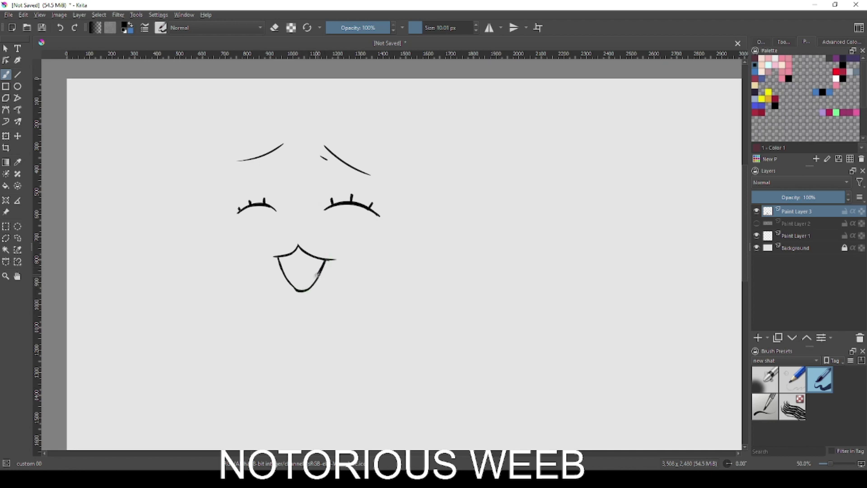
Trim the excess line at the mouth's corner and draw the curved tongue line across the lower mouth.
key(ctrl+z)
key(e)
key(e)
drag(286, 274, 319, 277)
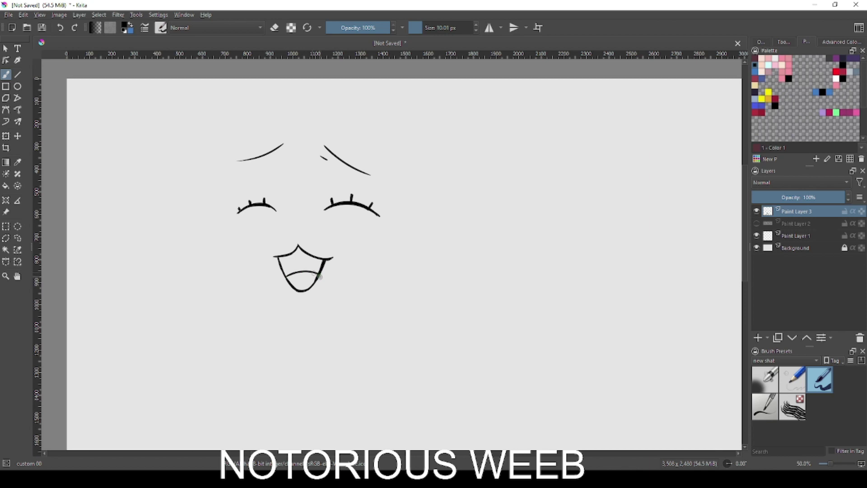
Fill the tongue with pink and the rest of the mouth with dark maroon.
click(786, 63)
key(f)
click(318, 285)
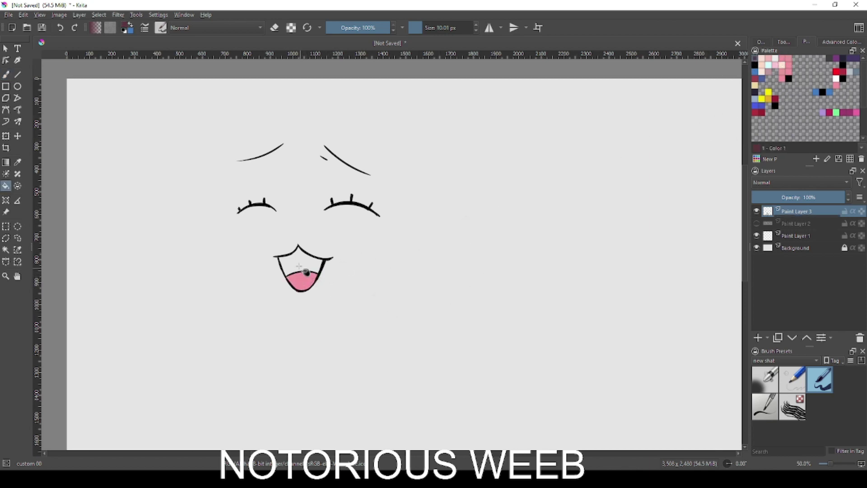
click(299, 266)
Brush a slightly curved black upper lid line for the left eye of a second face, beside the first face.
key(b)
right_click(524, 233)
click(532, 271)
mouse_move(519, 255)
mouse_down()
mouse_move(428, 243)
mouse_move(405, 255)
mouse_up()
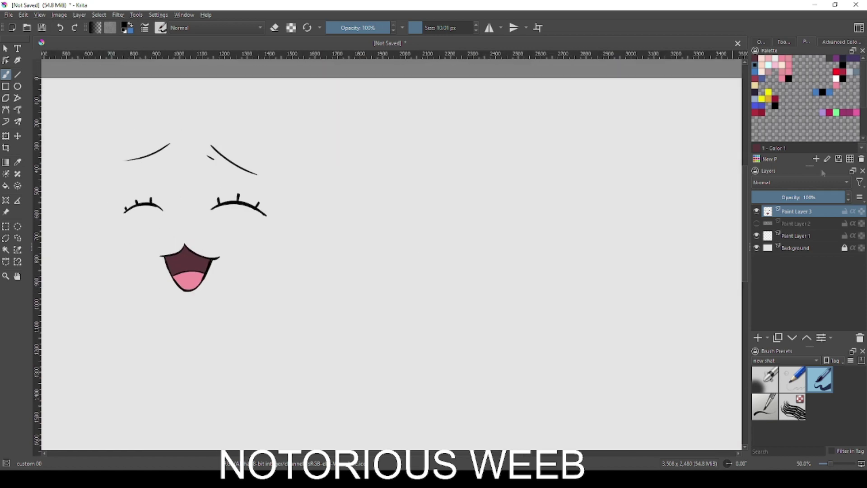
drag(495, 221, 531, 222)
drag(495, 221, 533, 223)
key(ctrl+z)
key(ctrl+z)
drag(486, 204, 538, 214)
drag(503, 263, 447, 251)
Rework the second face's left upper lid line and draw the eye's inner side edge down from it.
drag(420, 195, 488, 203)
key(ctrl+z)
drag(426, 194, 485, 204)
key(ctrl+z)
key(ctrl+z)
mouse_move(426, 194)
mouse_down()
mouse_move(482, 203)
mouse_move(484, 238)
mouse_up()
key(ctrl+z)
Draw the left eye's outer side and bottom edge to close its rounded rectangular outline.
drag(429, 194, 431, 247)
key(ctrl+z)
key(ctrl+z)
key(ctrl+z)
drag(432, 194, 434, 253)
mouse_move(429, 221)
mouse_down()
mouse_move(435, 255)
mouse_move(483, 261)
mouse_up()
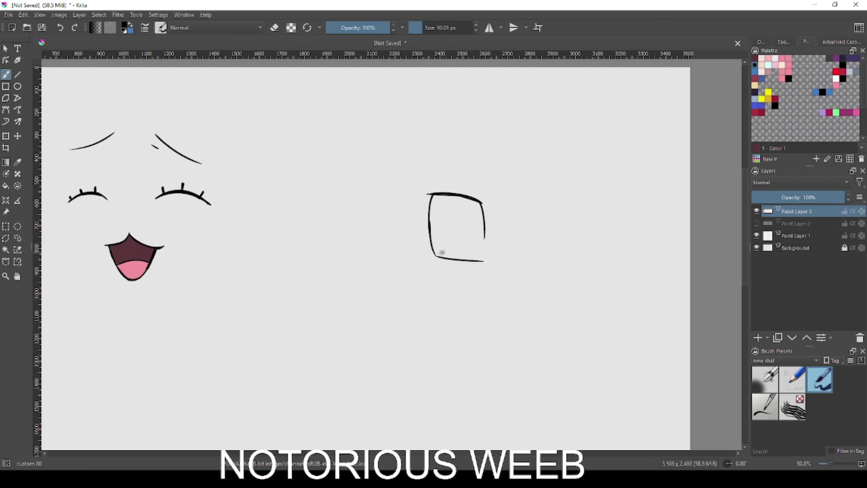
drag(484, 230, 483, 261)
Clean up the left eye's lower corner and thicken its upper lid line.
key(e)
key(e)
mouse_move(432, 193)
mouse_down()
mouse_move(425, 198)
mouse_move(481, 199)
mouse_up()
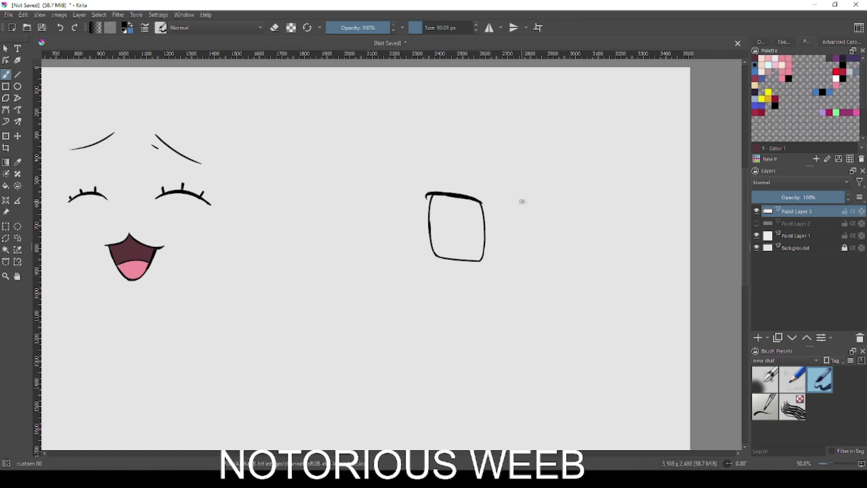
Draw the upper lid, inner side and bottom edge of the second face's right eye.
key(ctrl+z)
mouse_move(542, 200)
mouse_down()
mouse_move(616, 205)
mouse_move(591, 197)
mouse_up()
key(ctrl+z)
drag(536, 203, 544, 258)
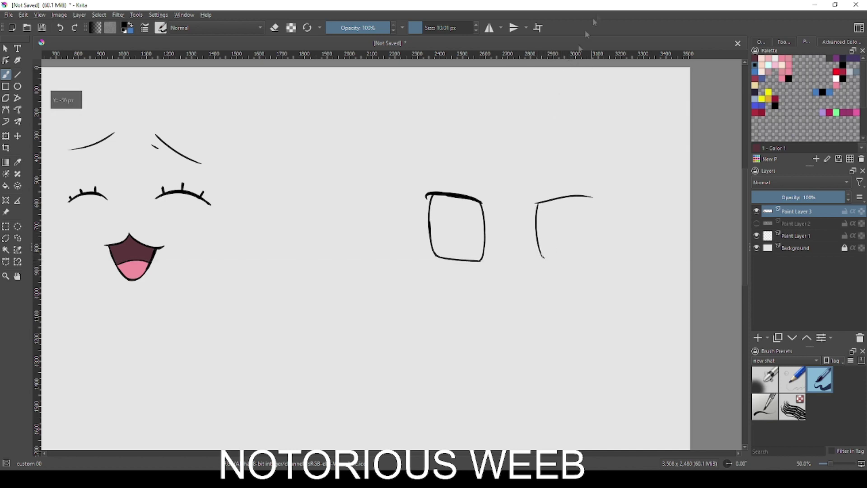
drag(541, 253, 587, 260)
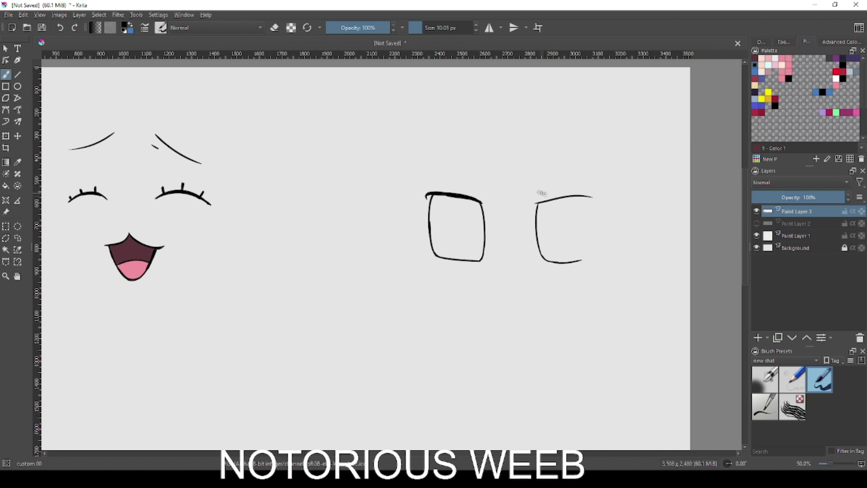
Measure the left eye's width and compare the same distance across the right eye.
click(18, 200)
drag(429, 230, 483, 230)
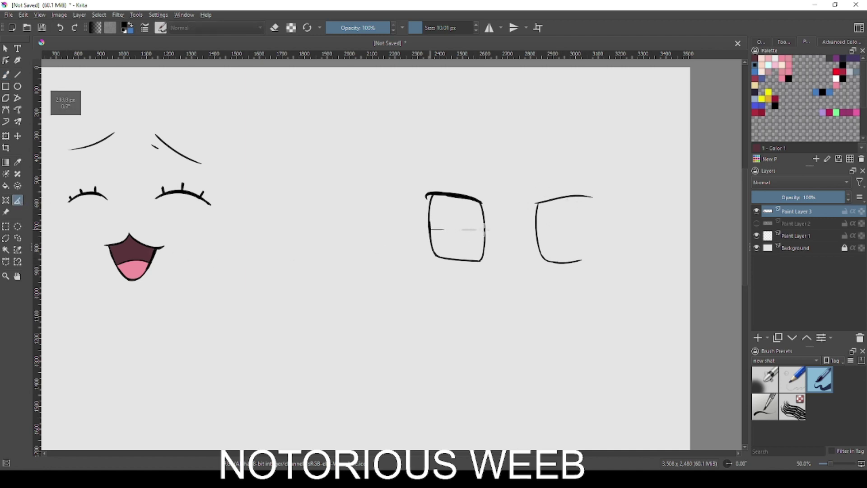
drag(536, 232, 594, 235)
drag(536, 229, 596, 229)
key(b)
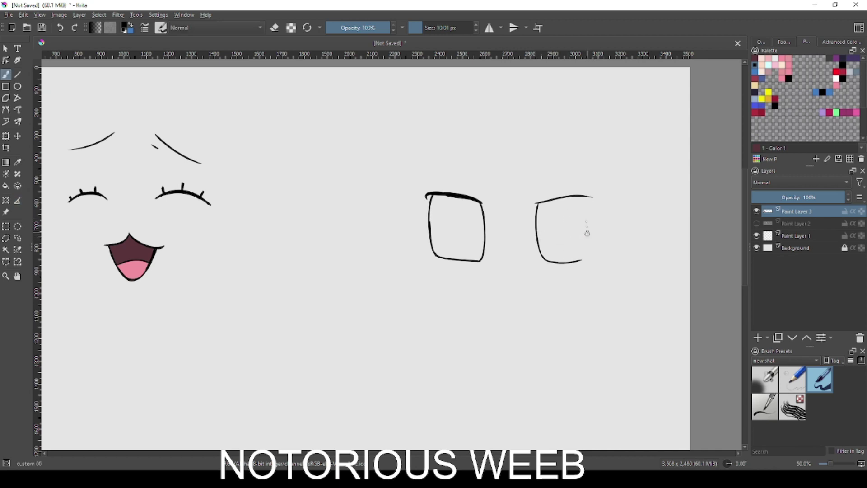
Draw the right eye's outer side edge, closing its rounded rectangular outline.
drag(582, 196, 586, 231)
key(ctrl+z)
drag(581, 199, 585, 256)
key(ctrl+z)
Extend the right eye's upper lid line past both corners of the outline with short lash flicks.
drag(578, 197, 598, 205)
key(ctrl+z)
drag(537, 194, 590, 205)
key(ctrl+z)
key(ctrl+z)
key(ctrl+z)
Check both lids' height with a horizontal guide, and erase the excess lash stroke at the right eye's outer corner.
drag(600, 63, 595, 202)
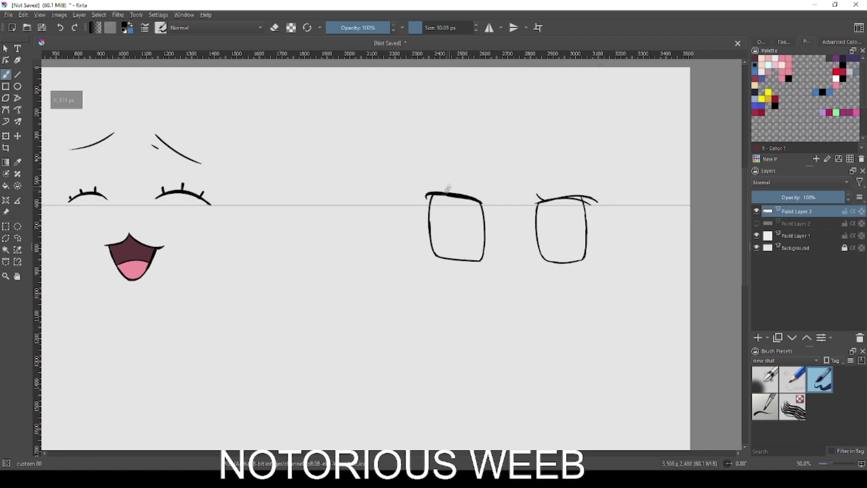
drag(453, 199, 513, 57)
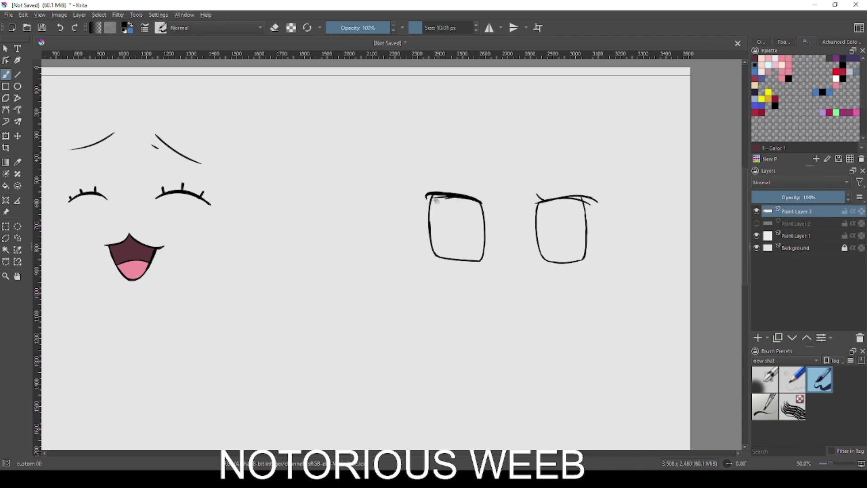
key(e)
key(e)
key(e)
drag(600, 199, 587, 193)
key(e)
key(e)
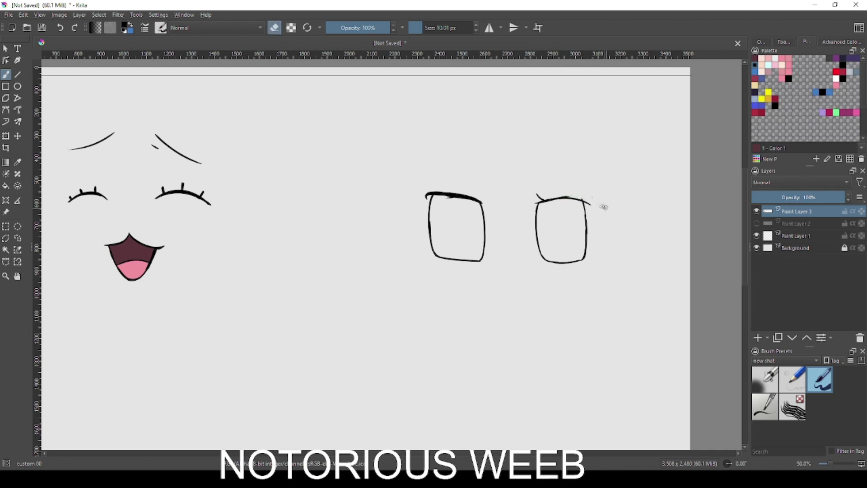
key(e)
Remove the horizontal guide and draw a short eyelid crease above each eye of the second face.
drag(547, 195, 558, 193)
mouse_move(593, 76)
mouse_down()
mouse_move(582, 185)
mouse_move(603, 60)
mouse_up()
drag(465, 190, 483, 197)
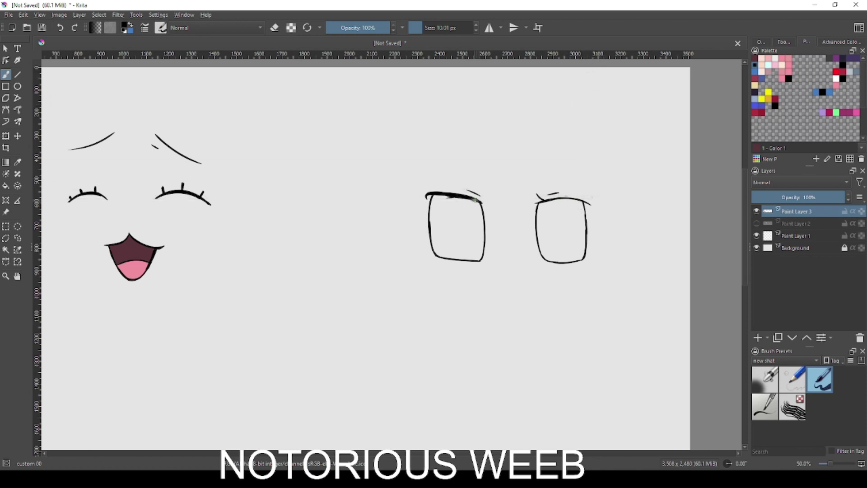
Draw worried eyebrows above the second face's eyes, with their inner ends raised.
drag(427, 177, 478, 157)
mouse_move(541, 163)
mouse_down()
mouse_move(596, 182)
mouse_move(581, 180)
mouse_up()
key(ctrl+z)
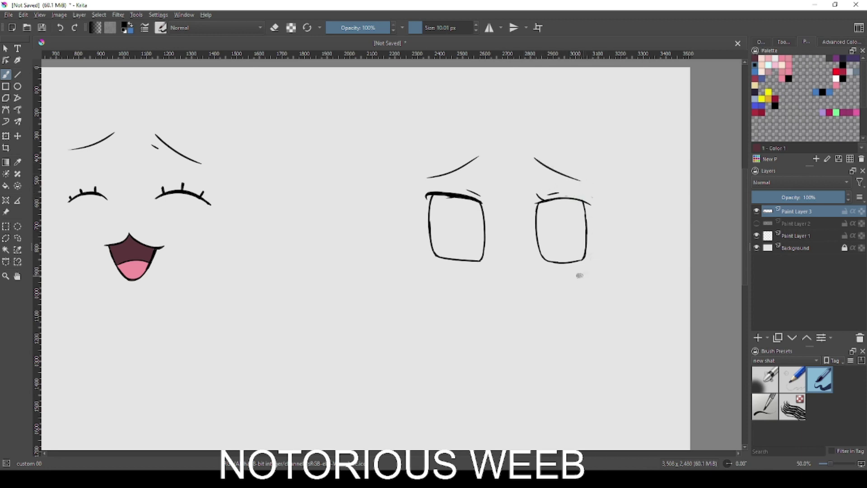
Draw an oval blush outline below each eye and a curved, bean-shaped smiling mouth centred beneath them.
key(ctrl+z)
drag(572, 286, 576, 283)
key(ctrl+z)
mouse_move(411, 274)
mouse_down()
mouse_move(404, 283)
mouse_move(422, 272)
mouse_move(402, 281)
mouse_up()
key(e)
key(e)
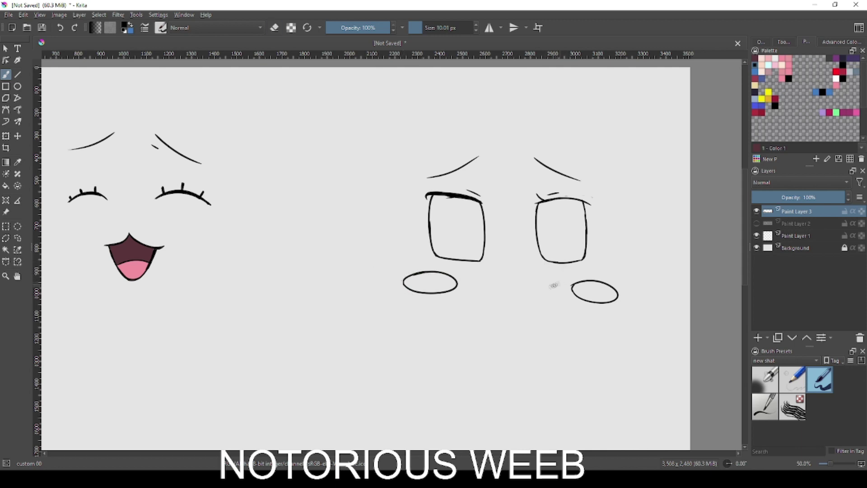
mouse_move(525, 323)
mouse_down()
mouse_move(481, 318)
mouse_move(486, 342)
mouse_move(505, 348)
mouse_move(536, 338)
mouse_up()
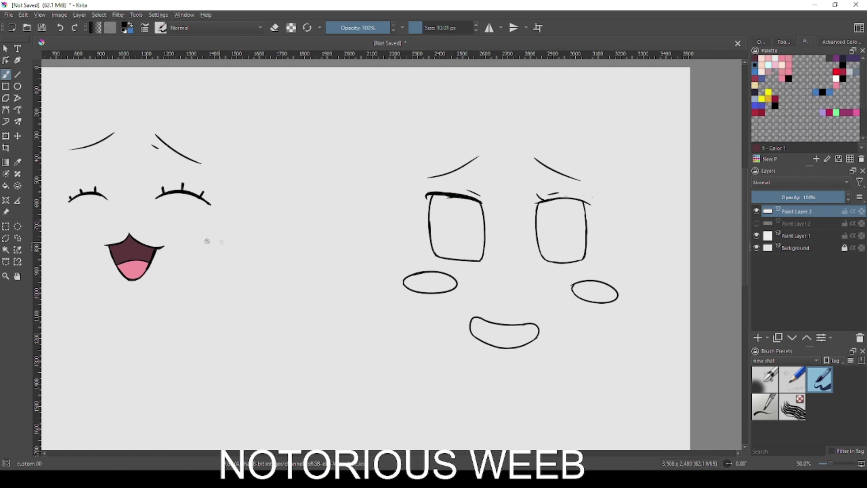
Measure half of the left eye's width and mark its centre on the top and bottom edges.
click(17, 200)
drag(431, 221, 455, 223)
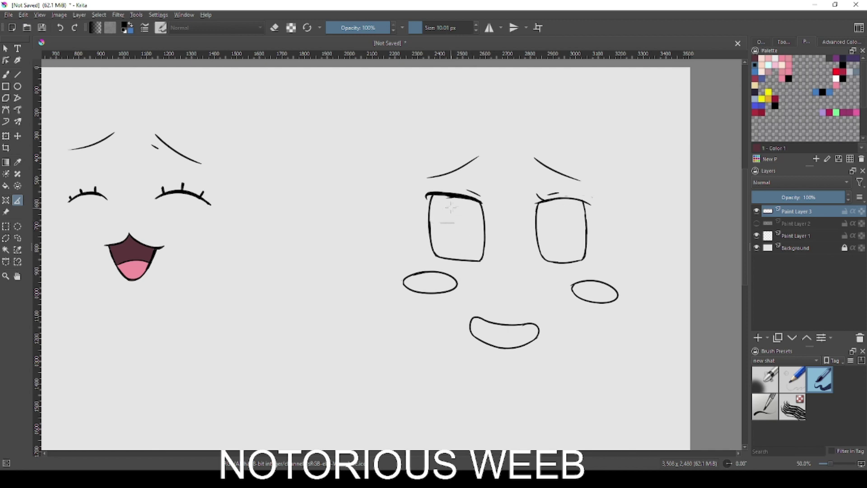
key(b)
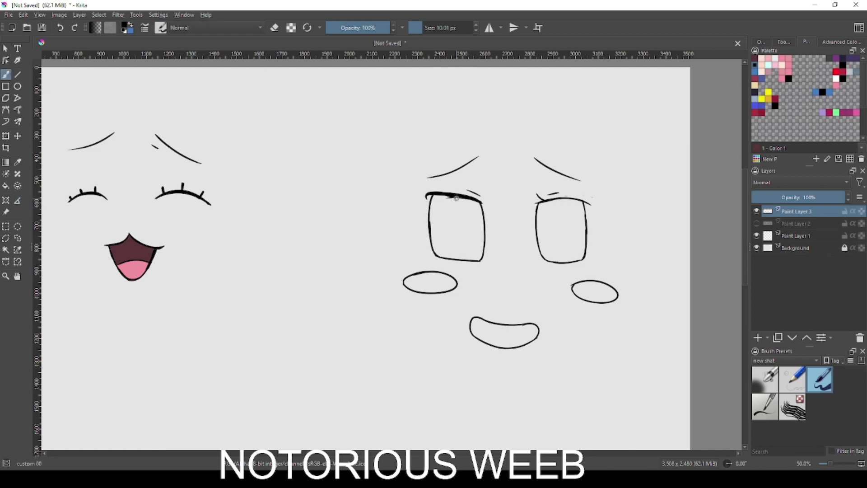
drag(455, 252, 455, 259)
Measure half of the right eye's width and mark its centre on the top and bottom edges.
click(18, 200)
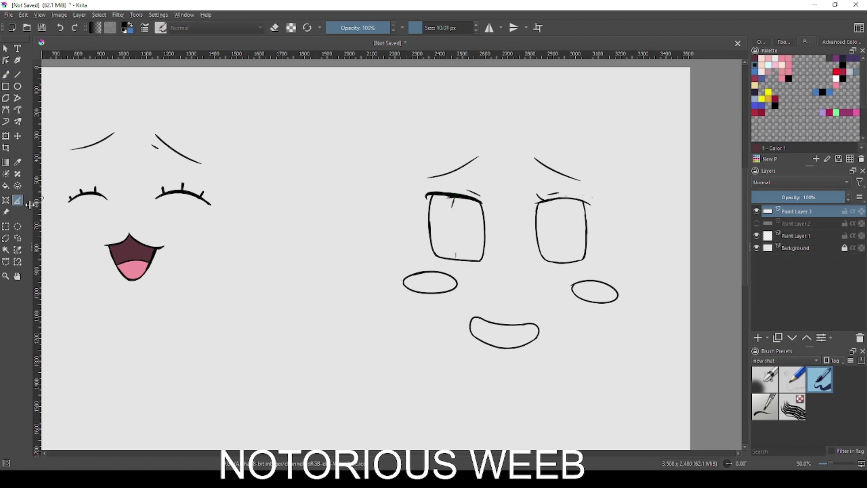
drag(536, 231, 561, 230)
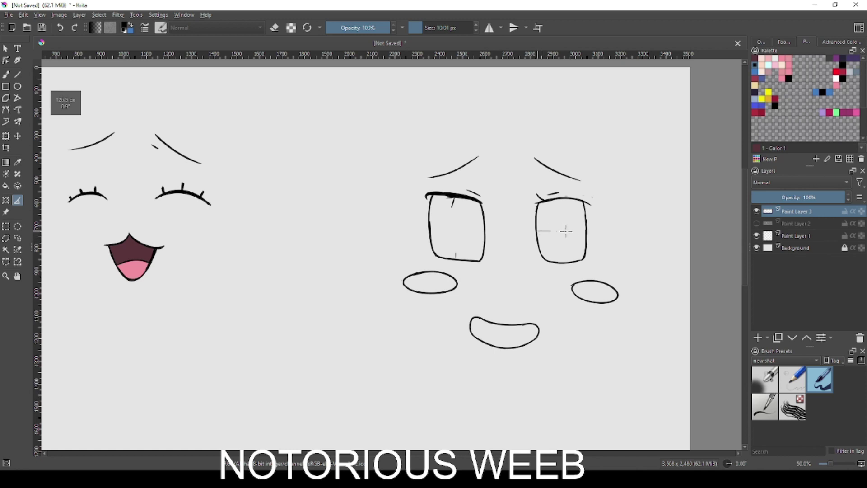
key(b)
drag(560, 199, 560, 204)
drag(564, 255, 564, 261)
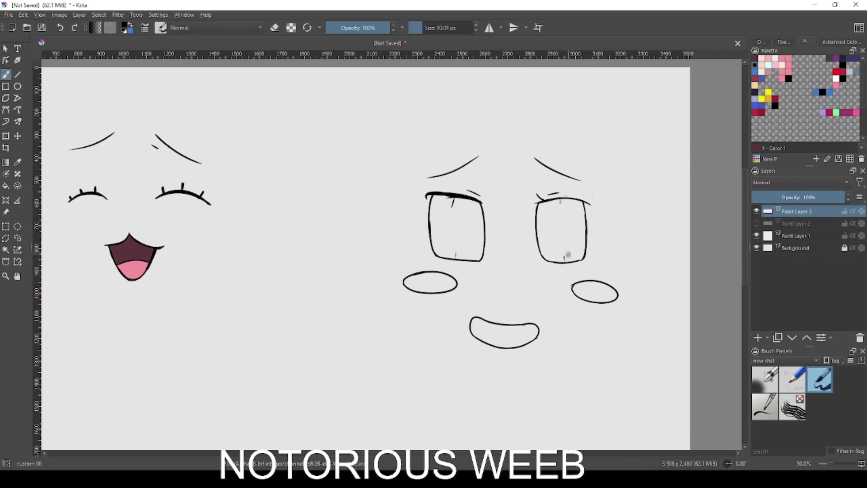
Draw a four-pointed star sparkle inside the right eye, with its points touching the eye's edges.
mouse_move(538, 233)
mouse_down()
mouse_move(564, 259)
mouse_move(582, 232)
mouse_up()
key(ctrl+z)
key(ctrl+z)
key(ctrl+z)
mouse_move(560, 199)
mouse_down()
mouse_move(579, 230)
mouse_move(571, 219)
mouse_up()
key(ctrl+z)
drag(566, 214, 580, 229)
key(ctrl+z)
drag(559, 198, 537, 234)
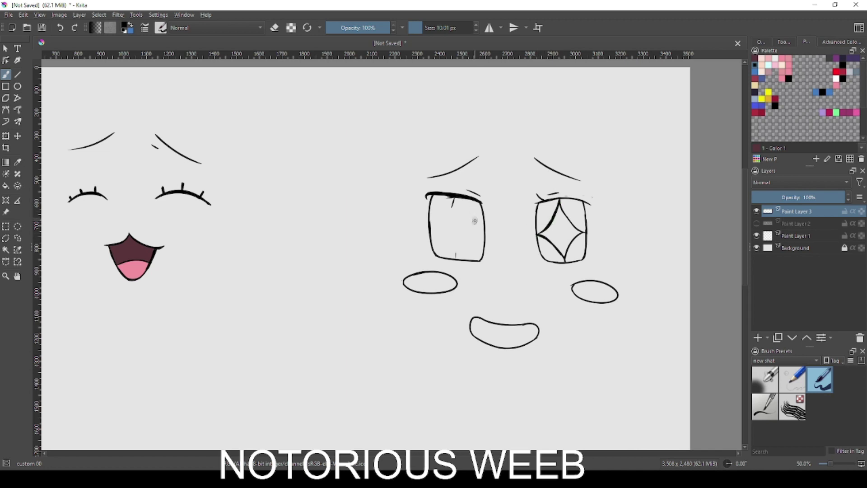
Draw the two curved lower sides of a four-pointed sparkle inside the left eye.
drag(457, 259, 486, 238)
drag(455, 256, 482, 233)
key(ctrl+z)
drag(431, 231, 451, 249)
drag(432, 231, 454, 258)
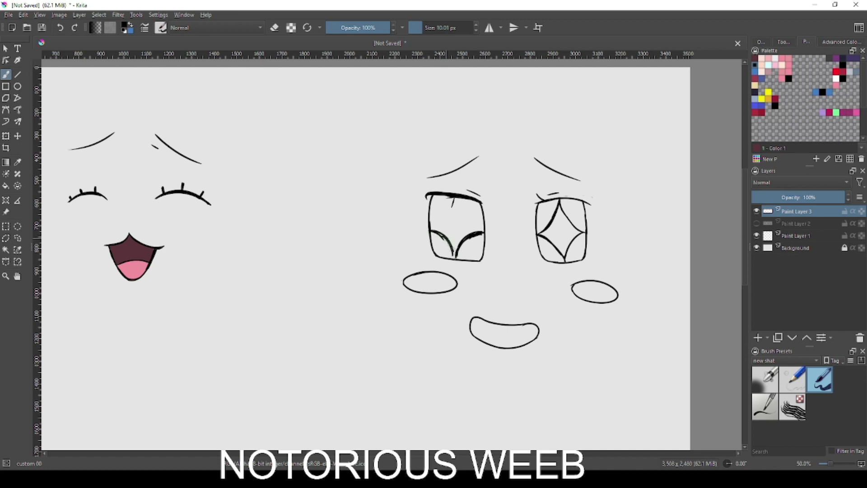
mouse_move(432, 230)
mouse_down()
mouse_move(449, 201)
mouse_move(433, 228)
mouse_up()
Draw the curved upper sides of the left eye's sparkle from the top centre to its side points.
mouse_move(454, 198)
mouse_down()
mouse_move(489, 231)
mouse_move(455, 198)
mouse_move(484, 231)
mouse_move(460, 212)
mouse_up()
key(ctrl+z)
key(ctrl+z)
drag(454, 200, 481, 231)
key(ctrl+z)
Fill the four areas around the left eye's sparkle with black.
key(f)
click(472, 212)
click(442, 211)
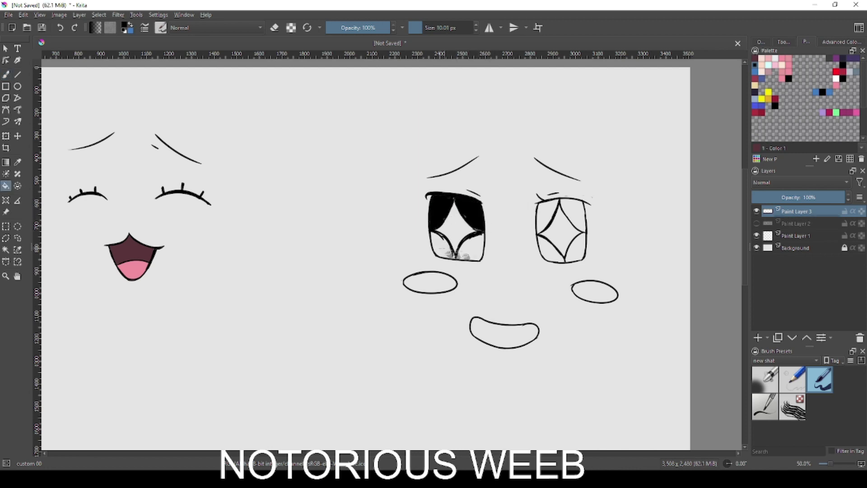
click(447, 250)
click(470, 249)
Fill the four areas around the right eye's sparkle with black.
click(545, 215)
click(555, 252)
click(573, 216)
click(580, 251)
key(b)
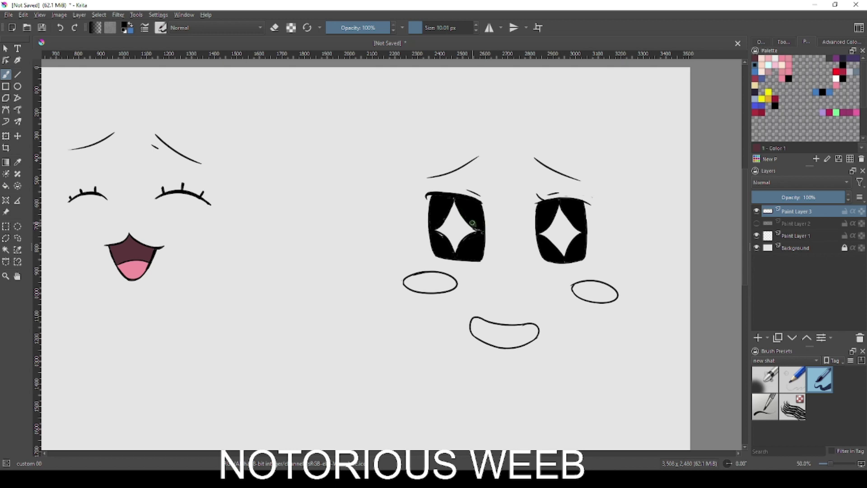
Fill both oval cheeks and the smiling mouth of the second face with pink.
click(787, 66)
key(f)
click(587, 293)
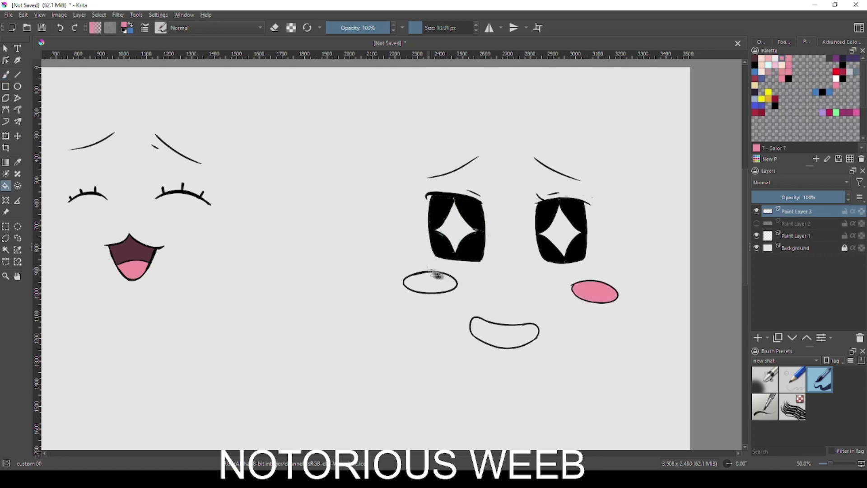
click(431, 282)
click(494, 323)
Refill both oval cheeks of the sparkling-eyed face with a lighter pink.
click(767, 61)
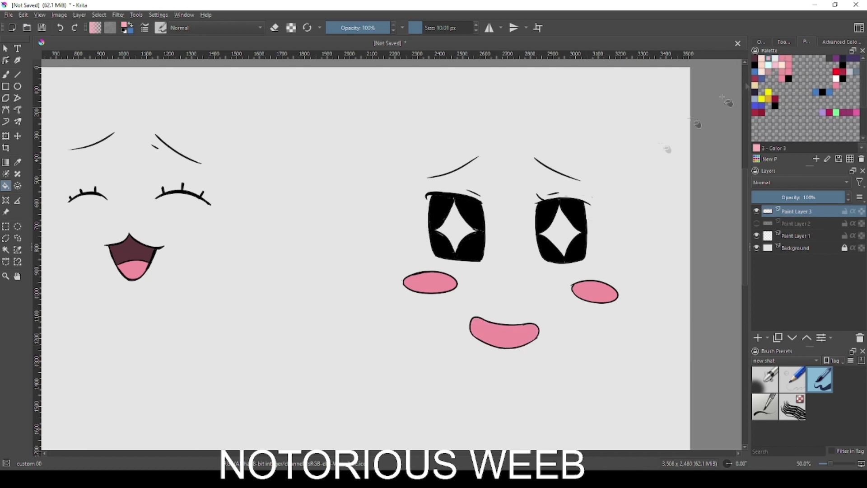
click(595, 293)
click(437, 279)
Draw the left closed eye of a third face as a thick horizontal black bar below the laughing face.
key(b)
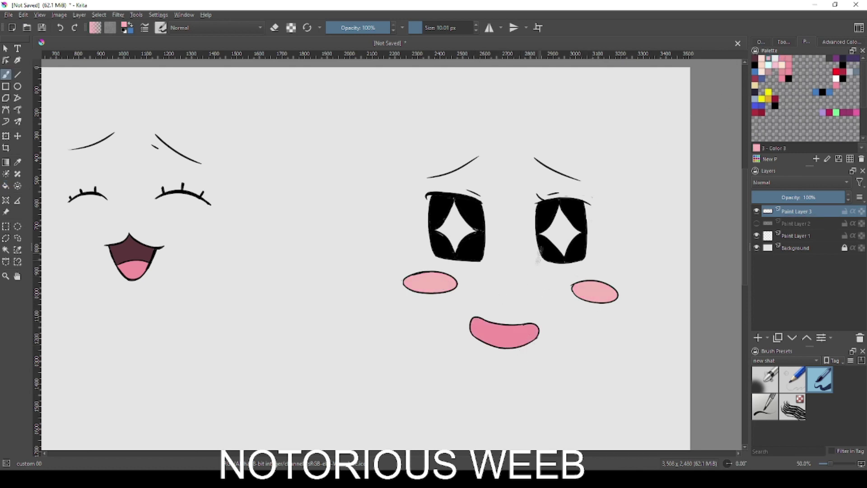
drag(404, 269, 453, 208)
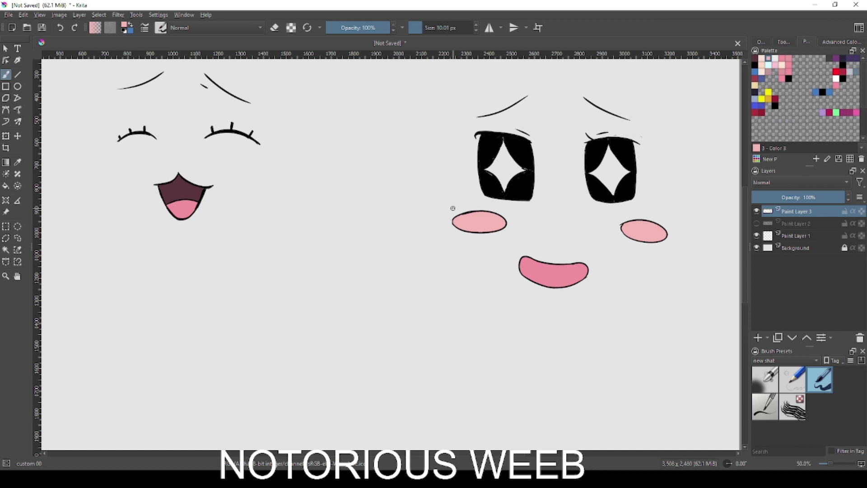
drag(427, 297, 527, 229)
right_click(471, 267)
click(476, 303)
mouse_move(323, 292)
mouse_down()
mouse_move(367, 227)
mouse_move(390, 249)
mouse_up()
key(ctrl+z)
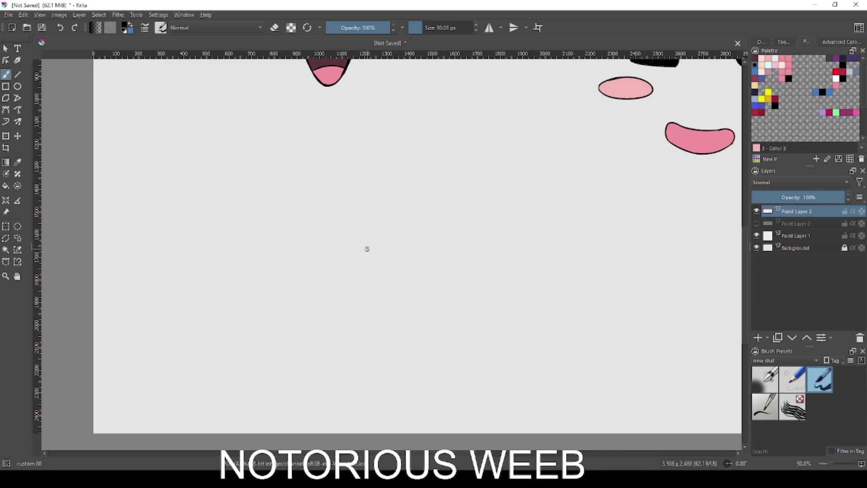
mouse_move(183, 193)
mouse_down()
mouse_move(226, 193)
mouse_move(182, 201)
mouse_move(228, 198)
mouse_up()
Enlarge the brush to 13 px and draw the third face's right closed eye as a thick horizontal bar.
key(bracketright)
key(bracketright)
key(bracketright)
drag(290, 192, 337, 194)
key(ctrl+z)
mouse_move(290, 195)
mouse_down()
mouse_move(347, 194)
mouse_move(329, 195)
mouse_up()
Draw short, thin, slanted eyebrows above both closed eyes of the third face.
mouse_move(319, 130)
mouse_down()
mouse_move(350, 145)
mouse_move(330, 143)
mouse_up()
key(ctrl+z)
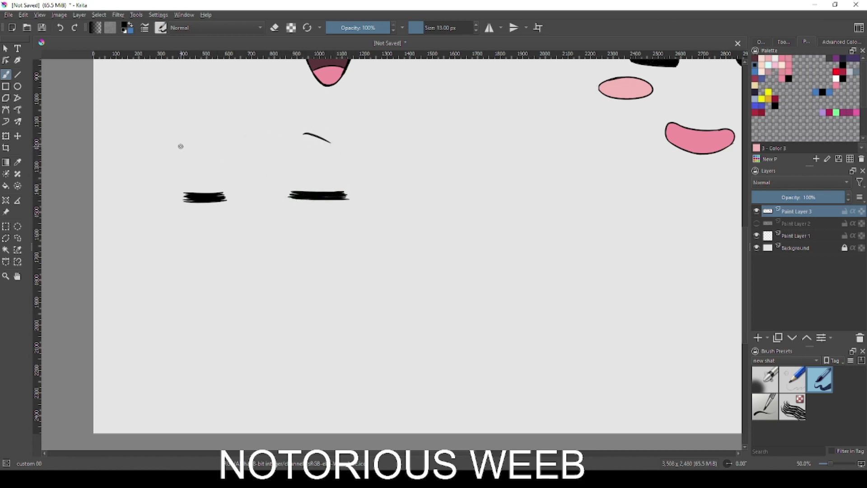
drag(184, 147, 213, 134)
Draw the third face's wavy mouth line below the closed eyes and try the first side of the tongue.
drag(215, 261, 279, 265)
key(ctrl+z)
mouse_move(212, 260)
mouse_down()
mouse_move(287, 261)
mouse_move(250, 285)
mouse_move(208, 285)
mouse_move(204, 305)
mouse_up()
key(ctrl+z)
key(ctrl+z)
key(ctrl+z)
key(ctrl+z)
Draw the rounded outline of a tongue sticking out down and to the left from the wavy mouth line.
drag(215, 275, 213, 312)
key(ctrl+z)
mouse_move(255, 280)
mouse_down()
mouse_move(231, 315)
mouse_move(239, 312)
mouse_up()
key(ctrl+z)
key(ctrl+z)
key(ctrl+z)
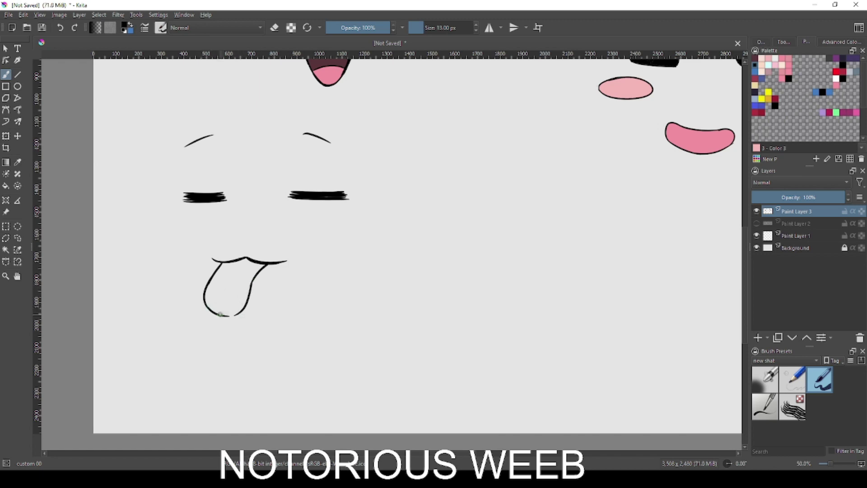
Draw the tongue's centre crease down from the mouth line and fill the tongue with pink.
drag(247, 257, 235, 286)
key(ctrl+z)
drag(246, 257, 234, 285)
key(f)
click(245, 304)
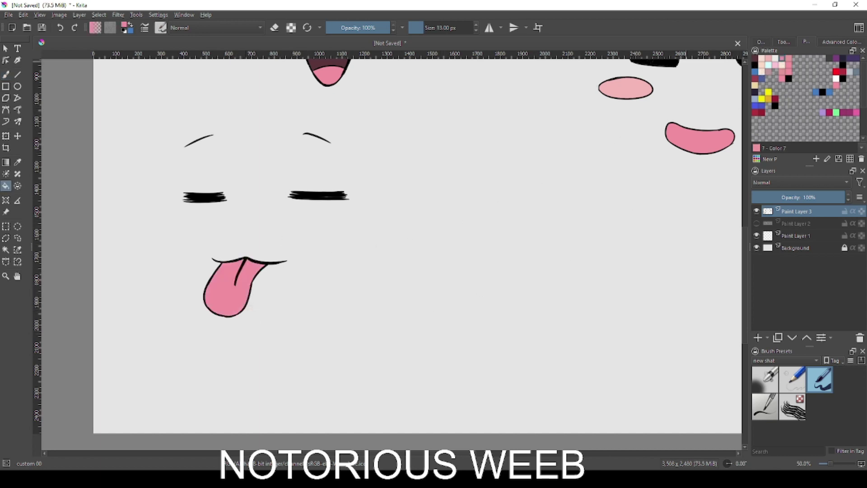
Draw the curved black lid of a fourth face's right closed eye below the sparkling-eyed face.
scroll(391, 254, up, 1)
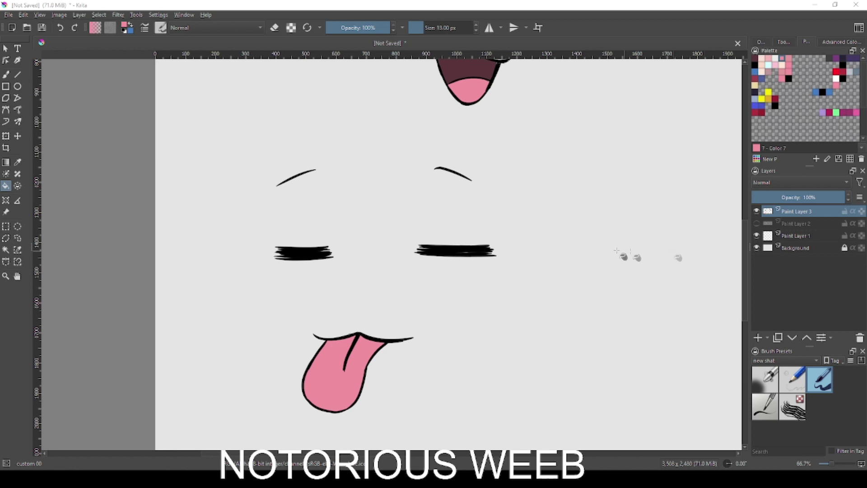
key(b)
mouse_move(561, 221)
mouse_down()
mouse_move(360, 254)
mouse_move(174, 117)
mouse_up()
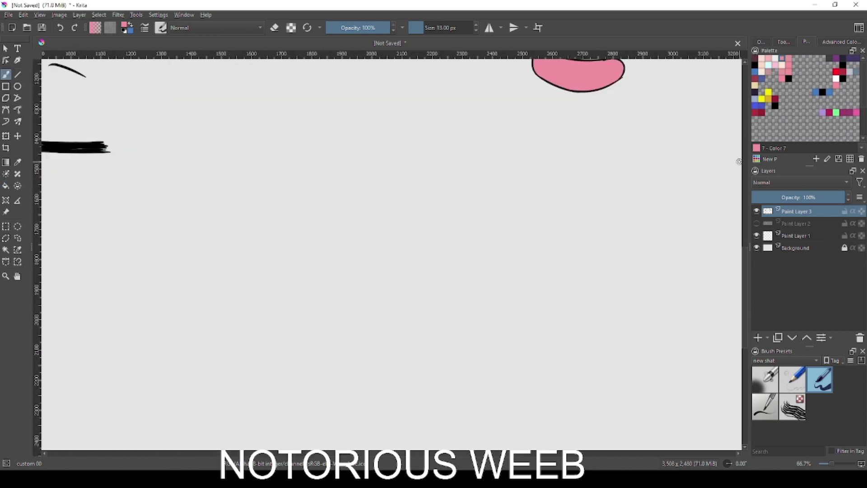
right_click(361, 264)
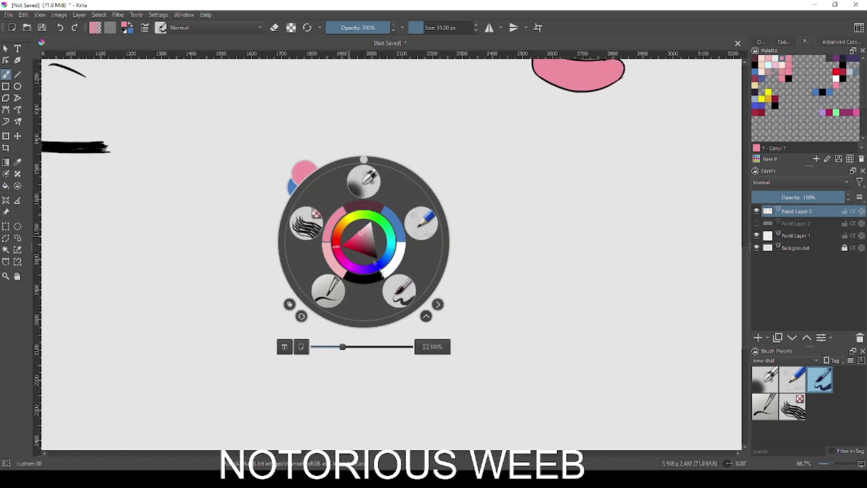
mouse_move(468, 275)
mouse_down()
mouse_move(446, 216)
mouse_move(434, 260)
mouse_up()
drag(423, 208, 471, 222)
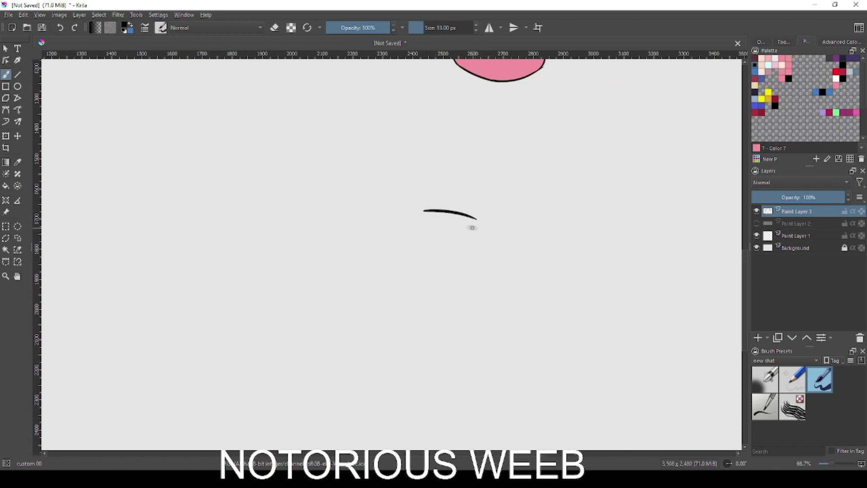
key(ctrl+z)
drag(385, 250, 457, 270)
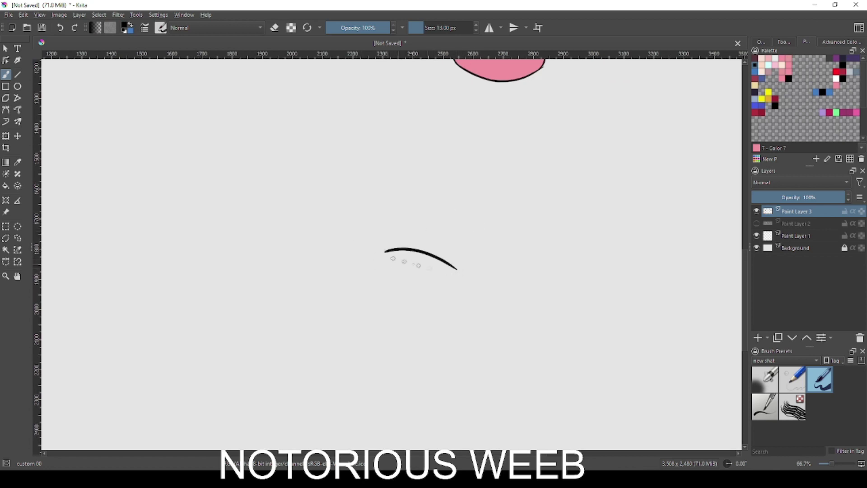
Draw the arched lid of the fourth face's left closed eye and thicken the right lid.
drag(254, 250, 308, 259)
key(ctrl+z)
drag(256, 255, 311, 260)
key(ctrl+z)
mouse_move(379, 256)
mouse_down()
mouse_move(401, 254)
mouse_move(379, 261)
mouse_move(377, 245)
mouse_move(379, 255)
mouse_move(452, 264)
mouse_up()
key(ctrl+z)
key(ctrl+z)
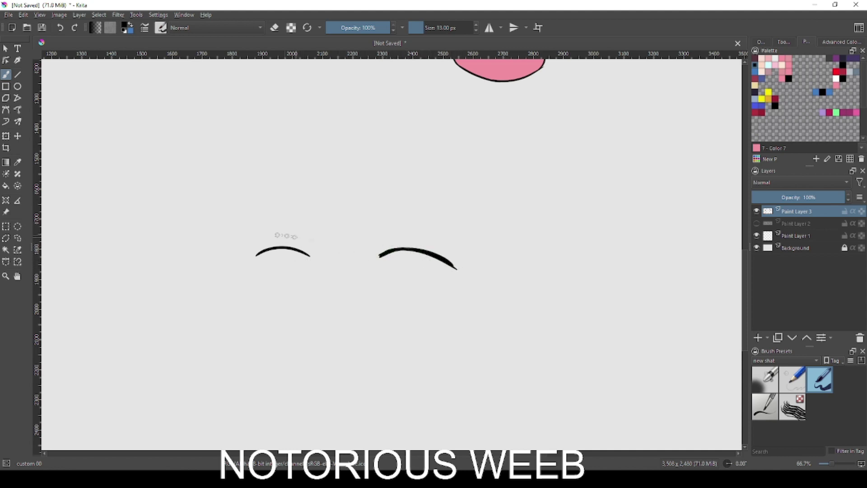
Add small lashes and thin crease lines to the fourth face's closed eyes, and draw curved eyebrows above them.
mouse_move(256, 255)
mouse_down()
mouse_move(313, 256)
mouse_move(265, 250)
mouse_move(293, 239)
mouse_up()
drag(396, 240, 436, 243)
drag(403, 182, 480, 214)
key(ctrl+z)
drag(249, 196, 314, 182)
Draw two short slanted pink blush strokes on each cheek of the fourth face.
click(784, 62)
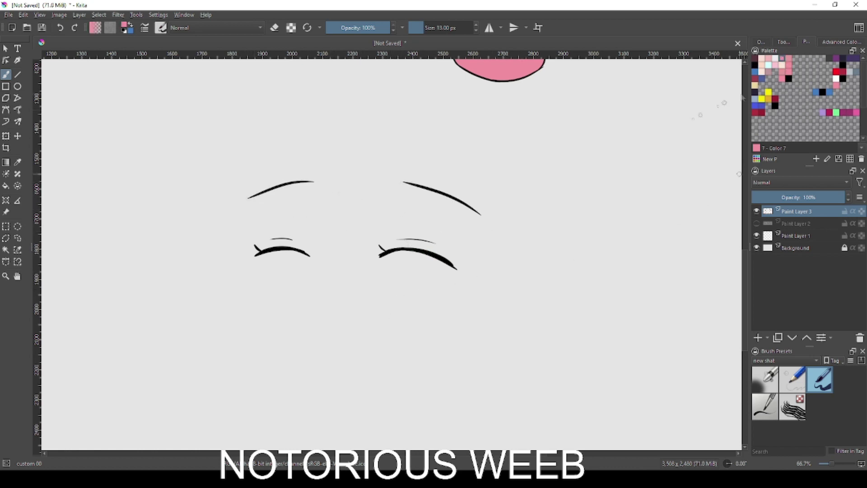
drag(410, 296, 405, 311)
drag(426, 291, 414, 312)
drag(272, 291, 266, 302)
drag(282, 289, 273, 308)
Outline the fourth face's open mouth in black with a flat top, rounded sides and a curved tongue line inside.
right_click(456, 294)
click(140, 194)
drag(369, 324, 346, 265)
drag(287, 287, 346, 290)
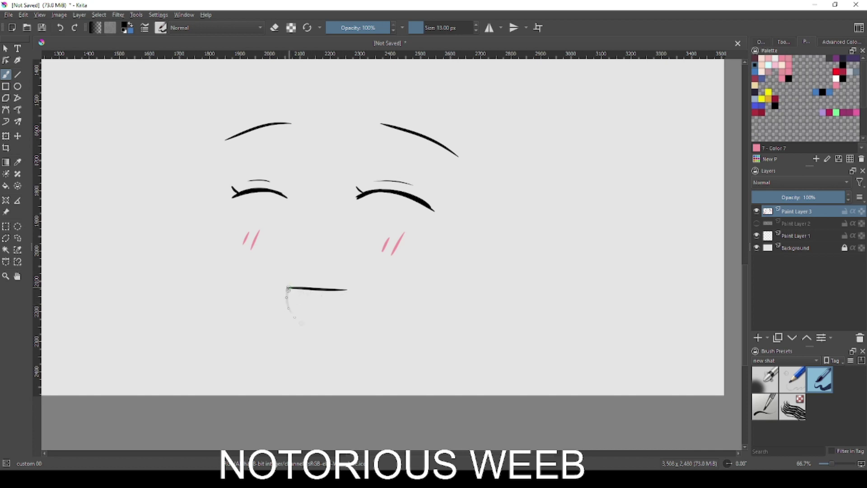
mouse_move(282, 289)
mouse_down()
mouse_move(323, 289)
mouse_move(356, 301)
mouse_move(327, 334)
mouse_up()
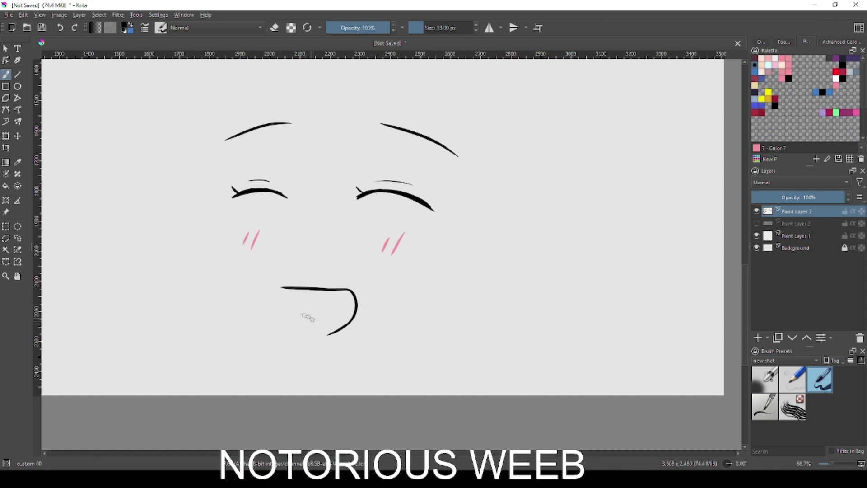
mouse_move(283, 287)
mouse_down()
mouse_move(280, 312)
mouse_move(297, 329)
mouse_move(289, 325)
mouse_move(296, 298)
mouse_up()
key(ctrl+z)
key(ctrl+z)
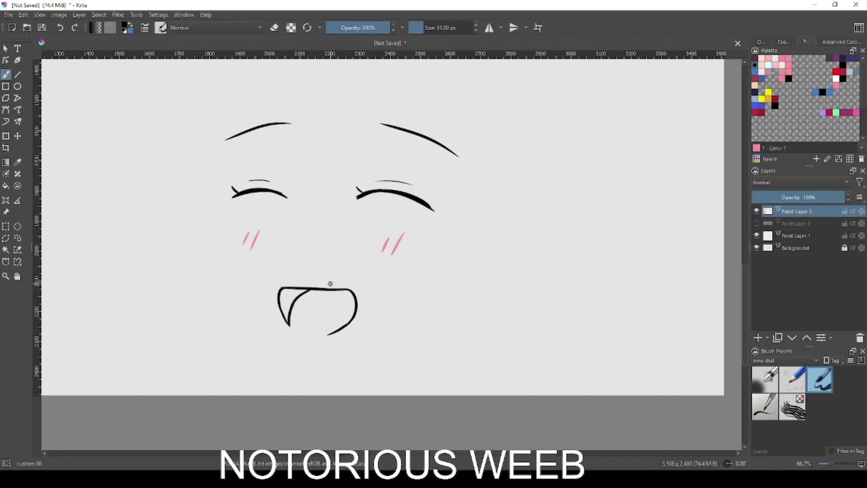
Fill the narrow area beside the tongue in the fourth face's mouth with dark maroon.
click(755, 59)
key(f)
click(288, 301)
Select the blank area around the linework and paint the fourth face's tongue pink with a larger brush.
click(781, 63)
key(w)
click(614, 283)
click(785, 78)
key(b)
mouse_move(297, 311)
shift+mouse_down()
mouse_move(335, 296)
mouse_move(308, 316)
mouse_move(289, 316)
shift+mouse_up()
mouse_move(327, 295)
mouse_down()
mouse_move(348, 305)
mouse_move(330, 299)
mouse_move(345, 296)
mouse_up()
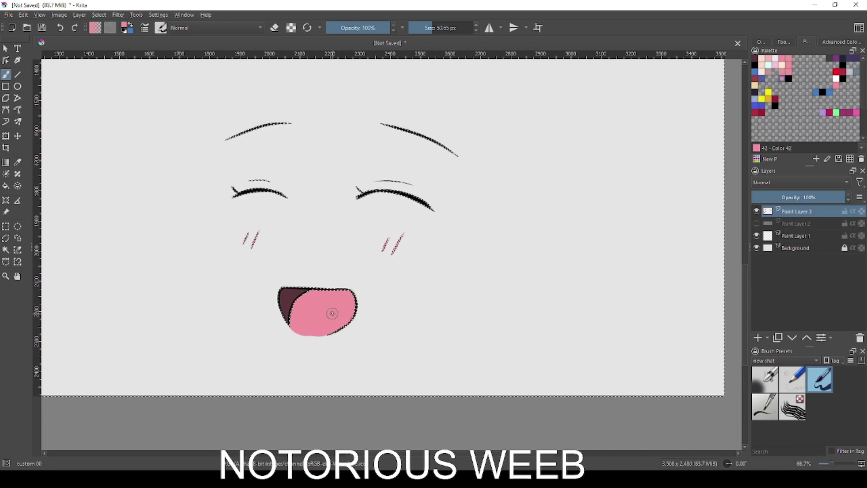
Add soft pink airbrush blush over both cheeks of the fourth face and clear the selection.
click(763, 381)
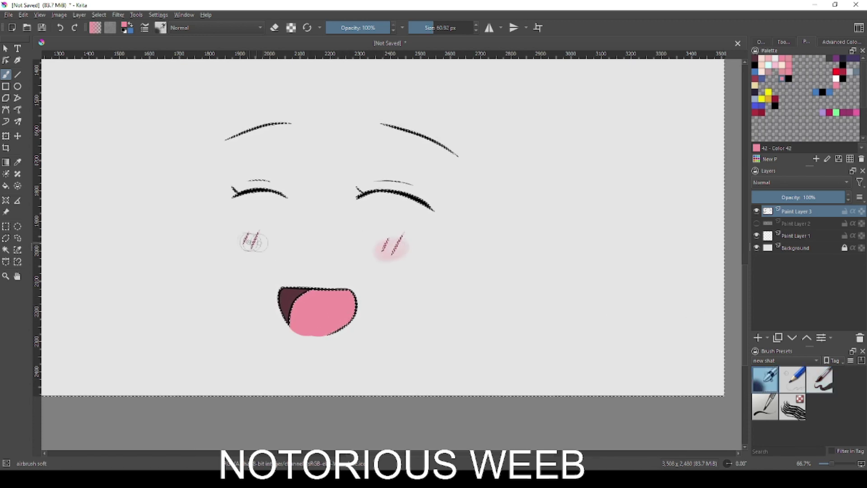
scroll(249, 258, down, 1)
click(6, 250)
right_click(283, 230)
click(301, 242)
scroll(284, 221, down, 1)
drag(285, 221, 364, 298)
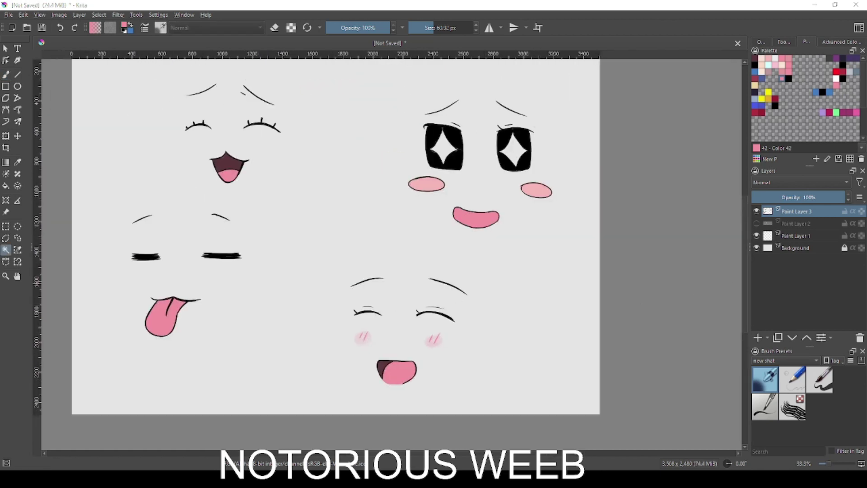